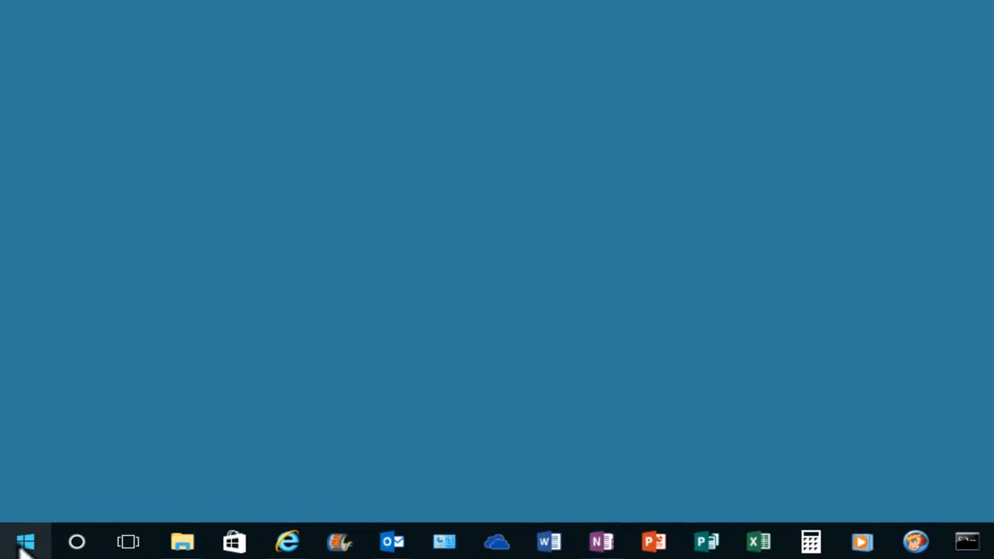
- Launch Publisher 2016 from the list of installed programs
{"action": "left_click", "coordinate": [24, 544]}
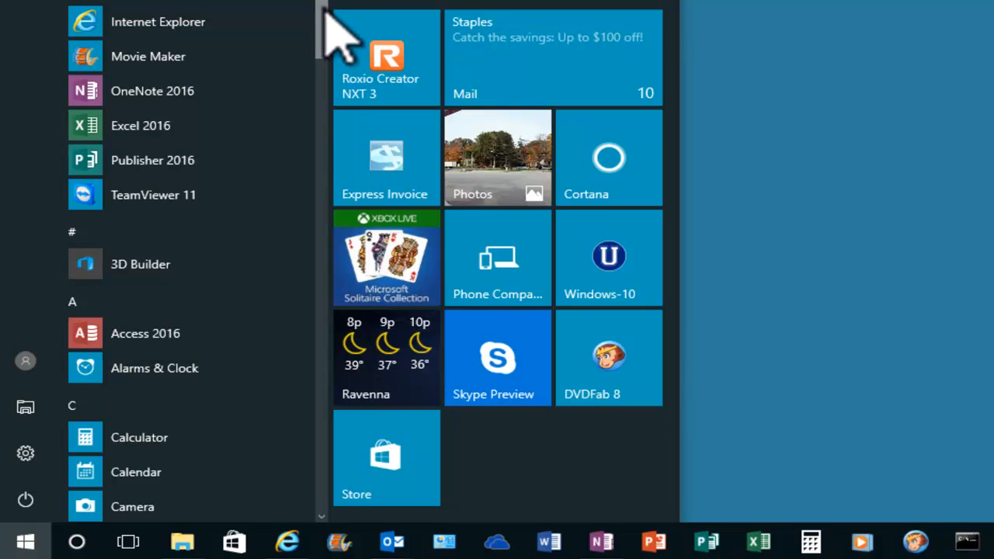
{"action": "left_click_drag", "start_coordinate": [323, 9], "coordinate": [324, 249]}
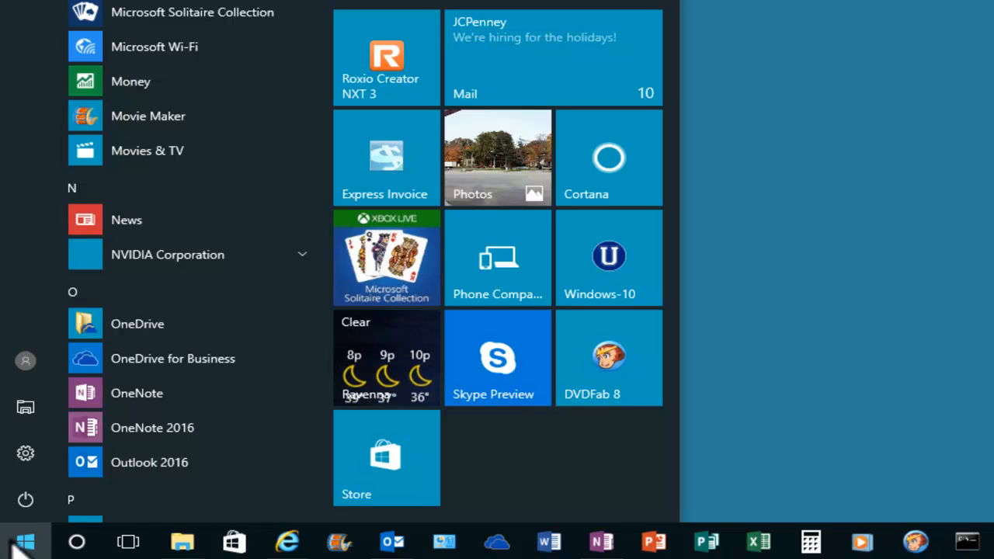
{"action": "left_click_drag", "start_coordinate": [324, 244], "coordinate": [330, 304]}
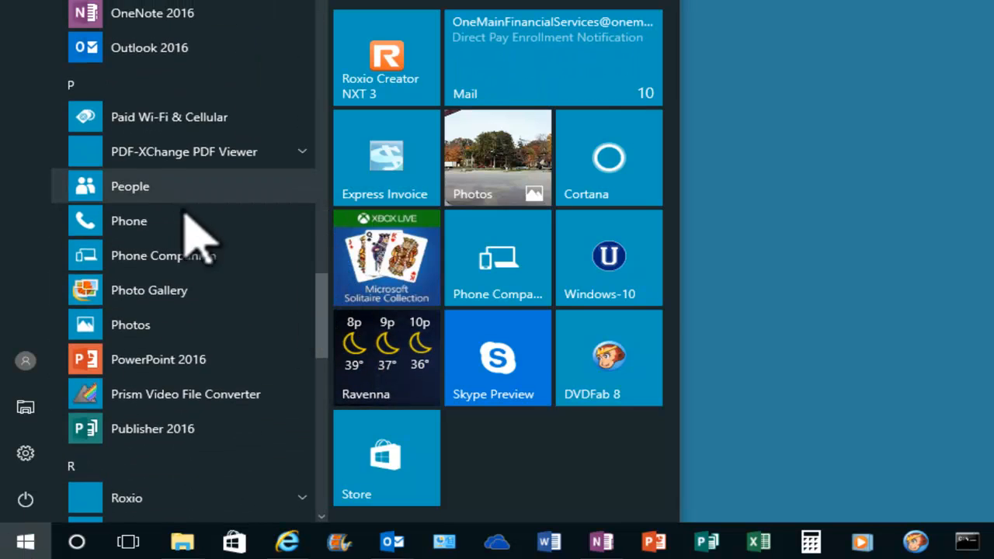
{"action": "left_click", "coordinate": [159, 428]}
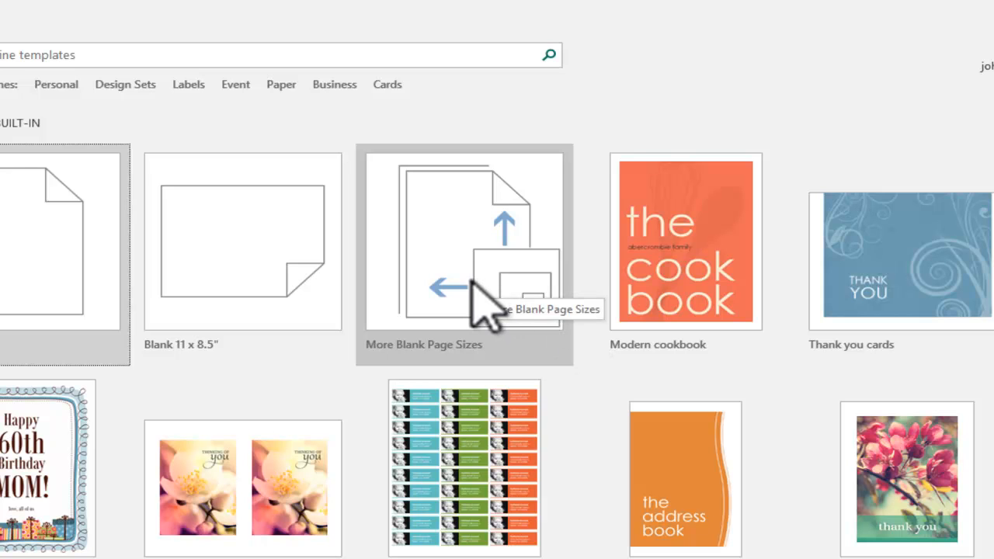
- Browse the additional blank page sizes and open the Avery US Letter manufacturer templates
{"action": "left_click", "coordinate": [470, 261]}
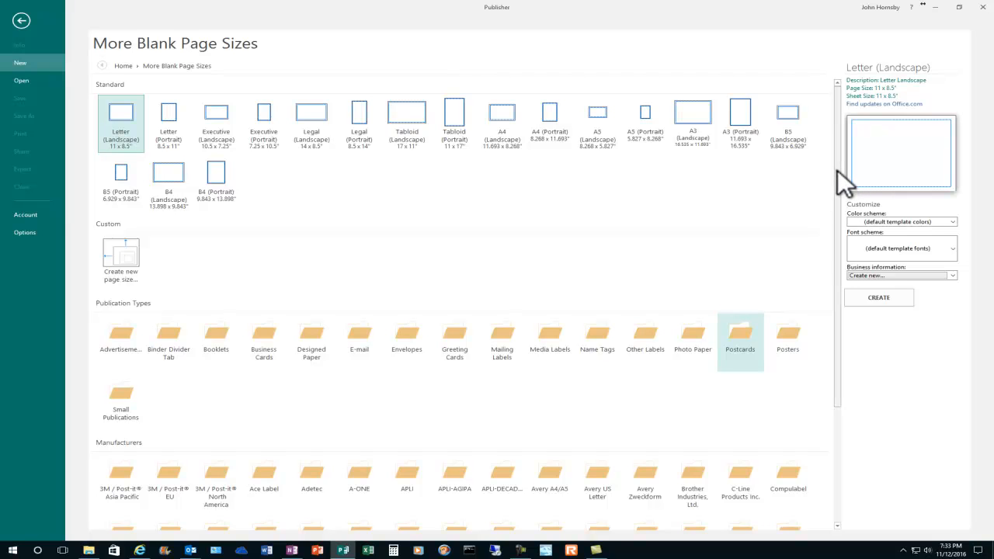
{"action": "left_click_drag", "start_coordinate": [837, 169], "coordinate": [837, 264]}
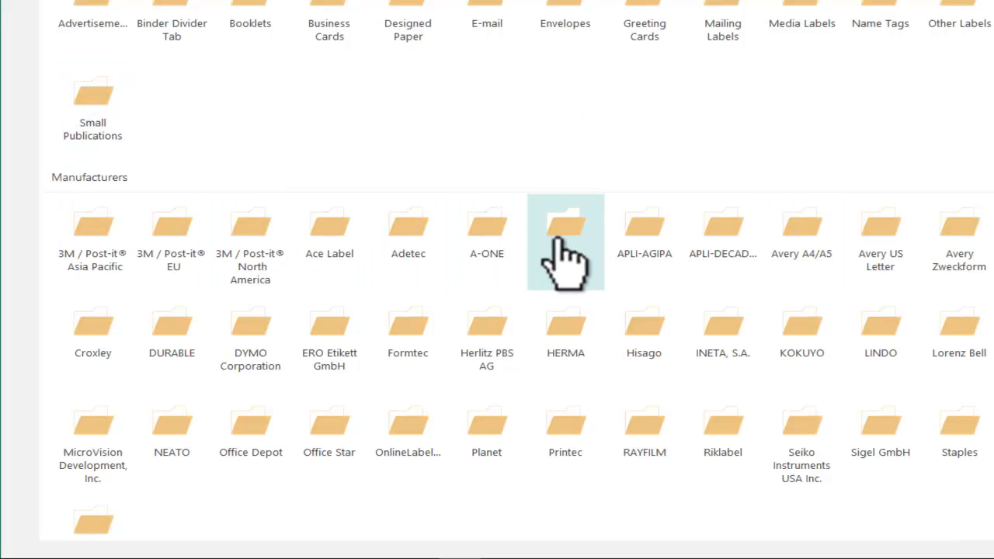
{"action": "left_click", "coordinate": [899, 255]}
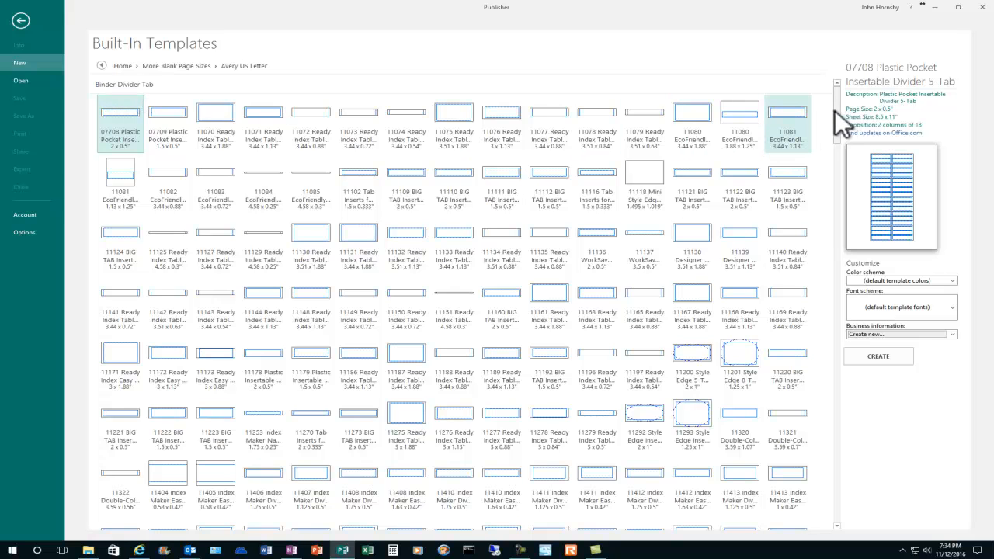
- Create a publication from the Avery 18167 Return Address Labels template, 1.75 x 0.5", among the mailing labels
{"action": "left_click_drag", "start_coordinate": [838, 109], "coordinate": [840, 240]}
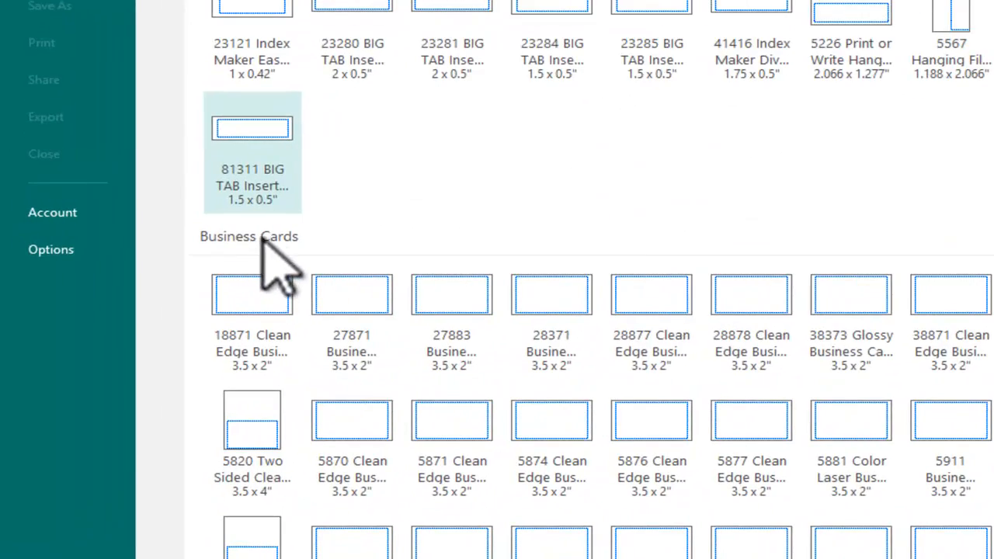
{"action": "scroll", "coordinate": [590, 311], "scroll_direction": "down", "scroll_amount": 7}
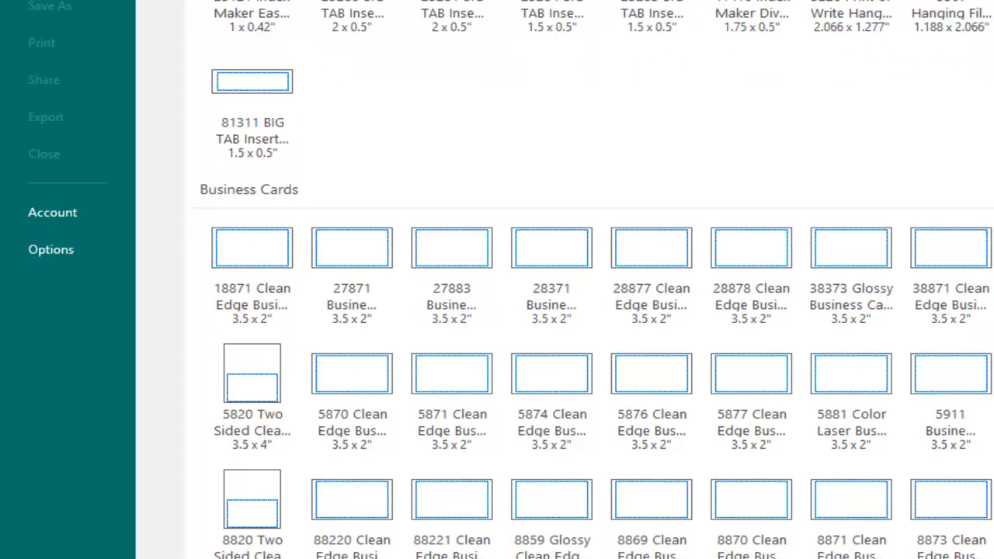
{"action": "scroll", "coordinate": [590, 311], "scroll_direction": "down", "scroll_amount": 1}
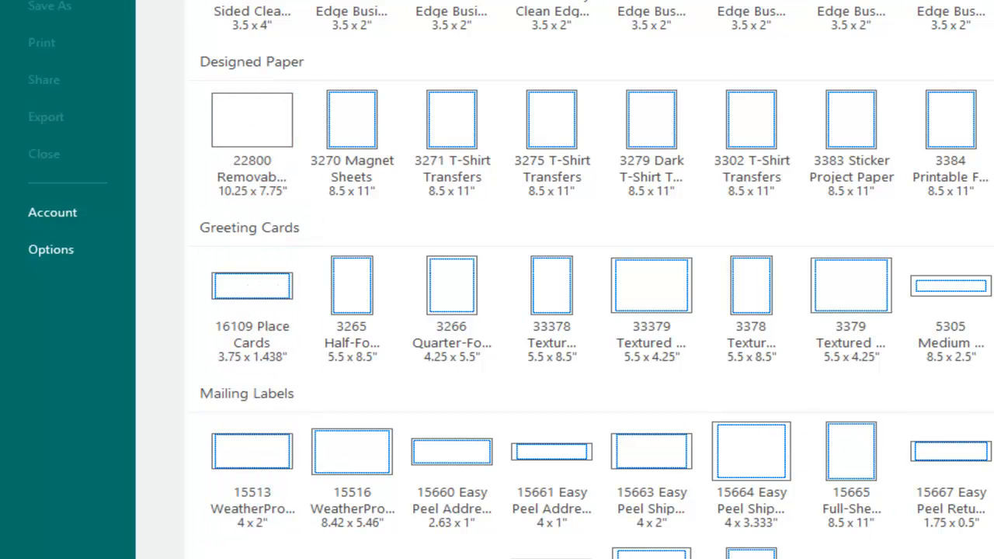
{"action": "scroll", "coordinate": [590, 280], "scroll_direction": "down", "scroll_amount": 15}
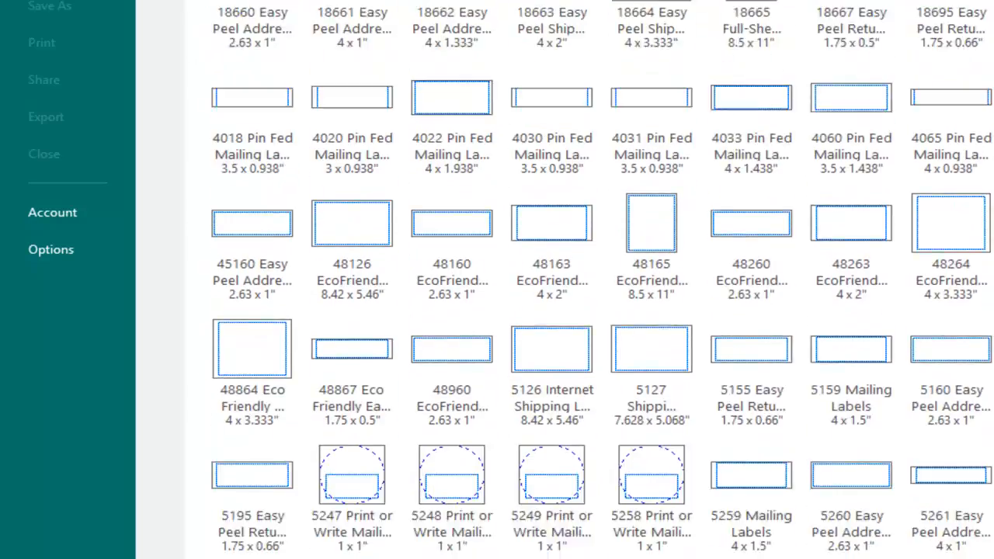
{"action": "scroll", "coordinate": [590, 279], "scroll_direction": "down", "scroll_amount": 3}
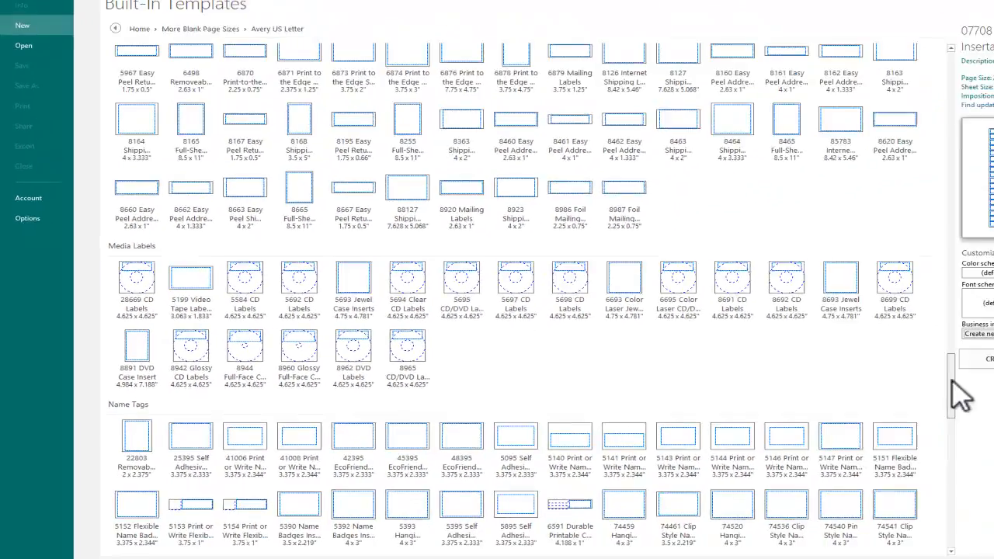
{"action": "left_click_drag", "start_coordinate": [836, 376], "coordinate": [822, 295]}
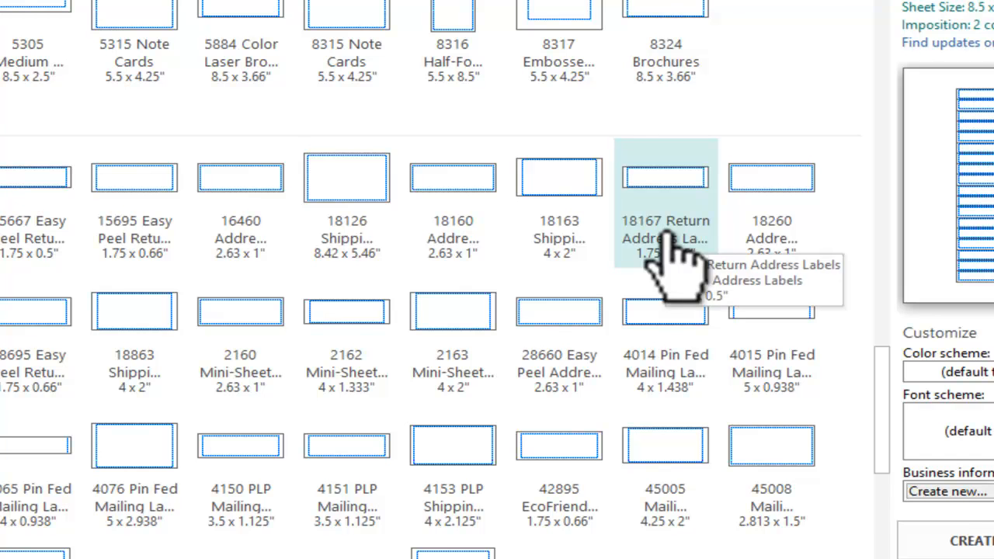
{"action": "left_click", "coordinate": [669, 235]}
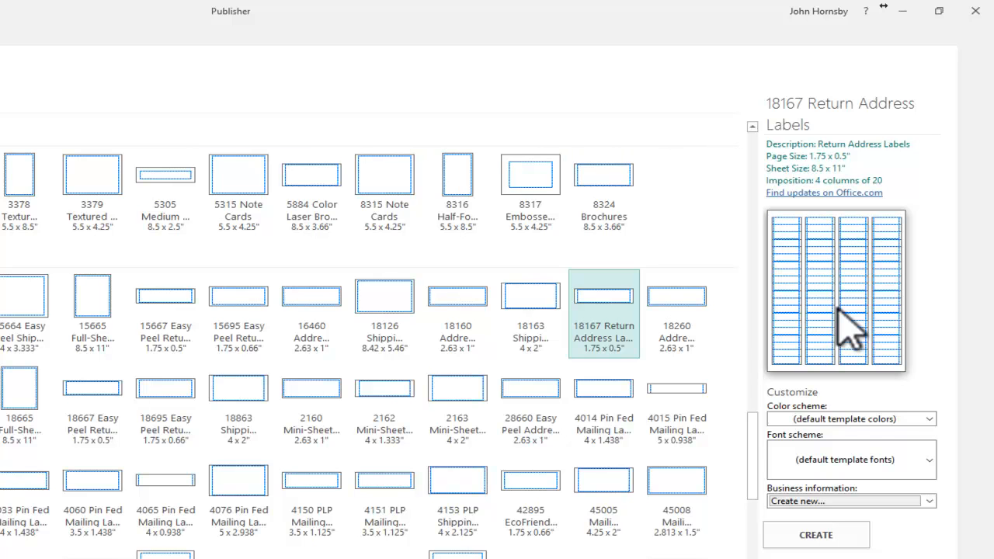
{"action": "left_click", "coordinate": [819, 535]}
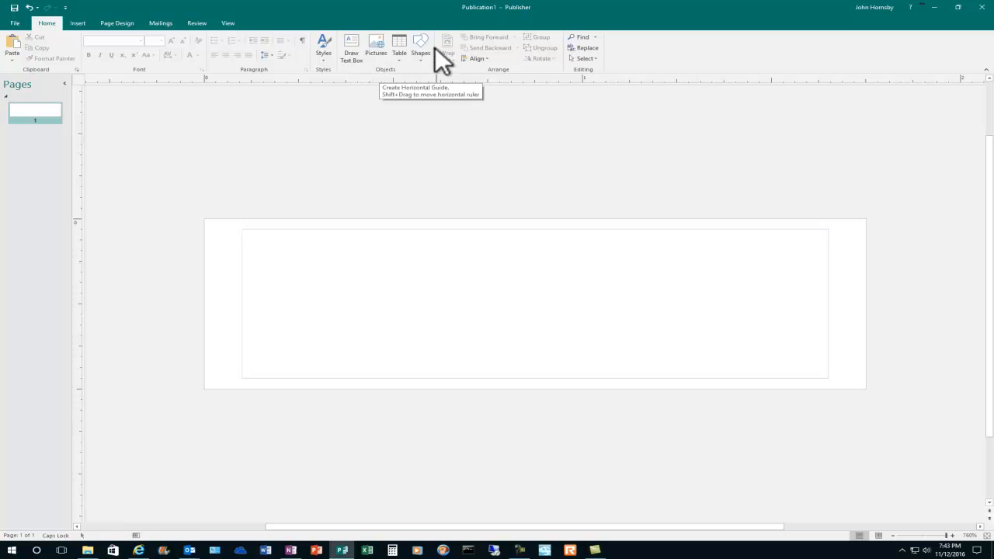
- Draw a text box about 1.53 x 0.80 in from the label's upper-left margin past its lower edge, with font size 6
{"action": "left_click", "coordinate": [352, 43]}
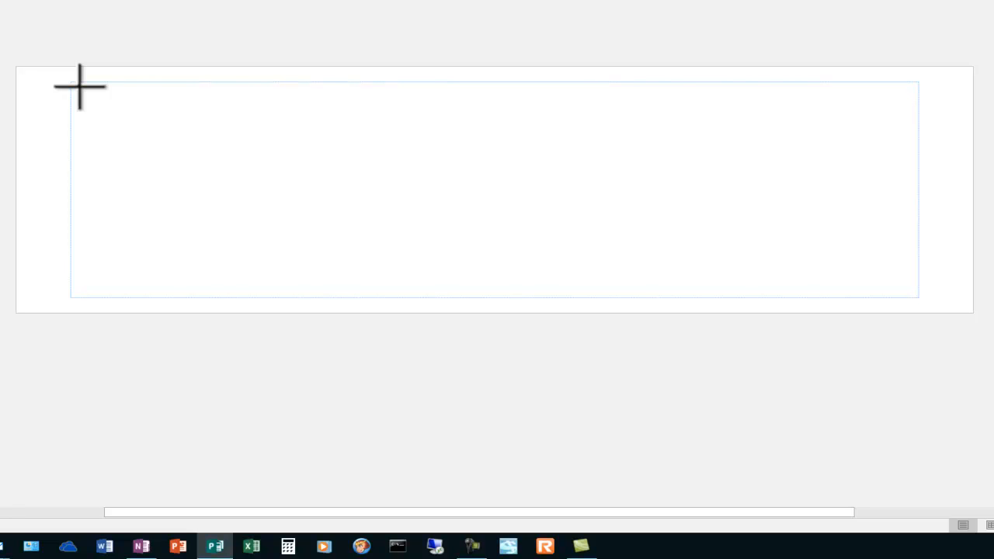
{"action": "mouse_move", "coordinate": [79, 86]}
{"action": "left_mouse_down"}
{"action": "mouse_move", "coordinate": [268, 195]}
{"action": "mouse_move", "coordinate": [259, 215]}
{"action": "mouse_move", "coordinate": [368, 253]}
{"action": "mouse_move", "coordinate": [810, 277]}
{"action": "mouse_move", "coordinate": [918, 296]}
{"action": "left_mouse_up"}
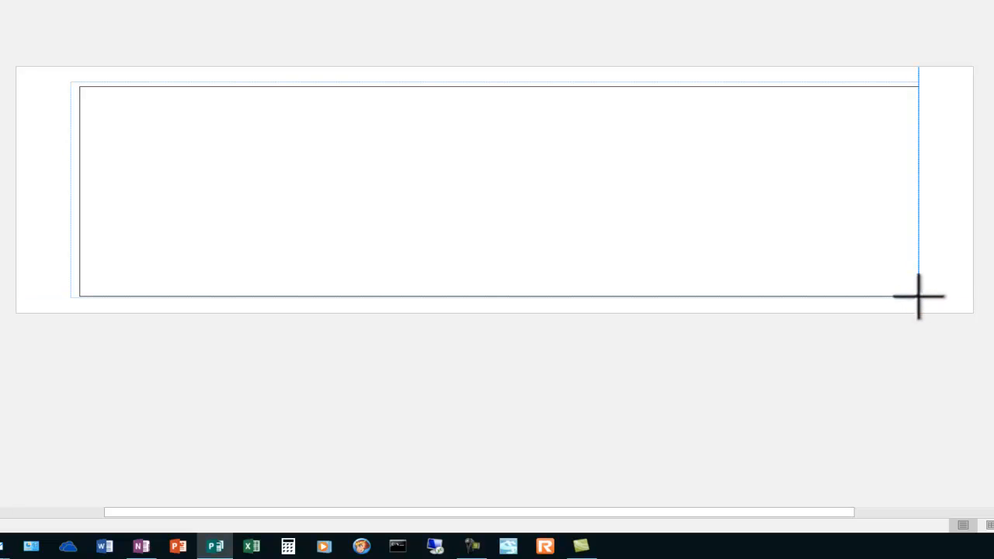
{"action": "left_click_drag", "start_coordinate": [918, 296], "coordinate": [916, 479]}
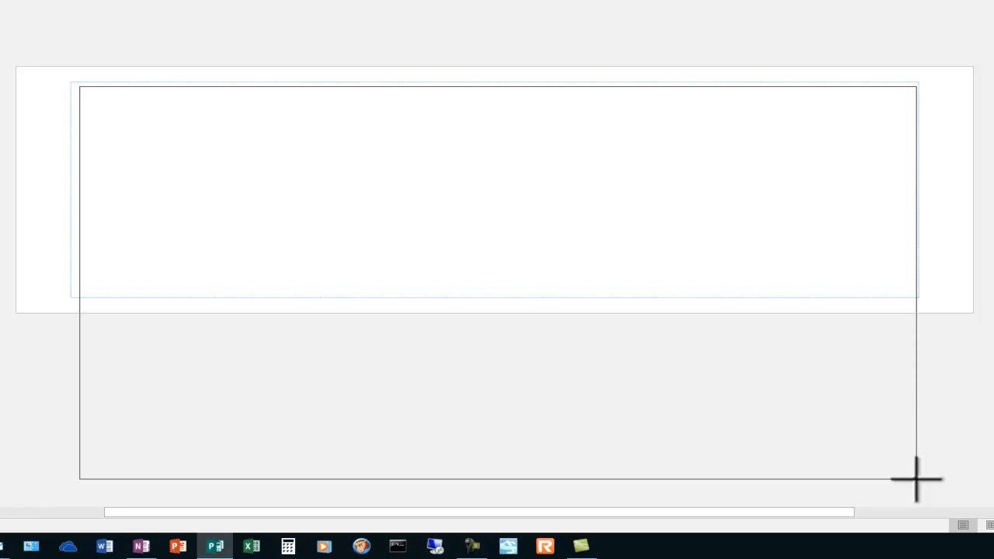
{"action": "left_click_drag", "start_coordinate": [916, 479], "coordinate": [920, 482]}
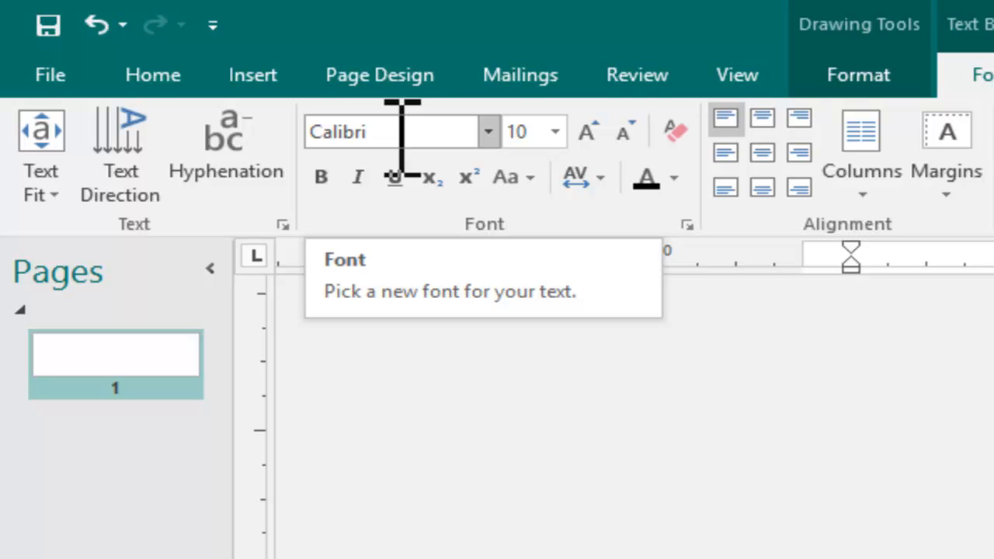
{"action": "left_click", "coordinate": [556, 132]}
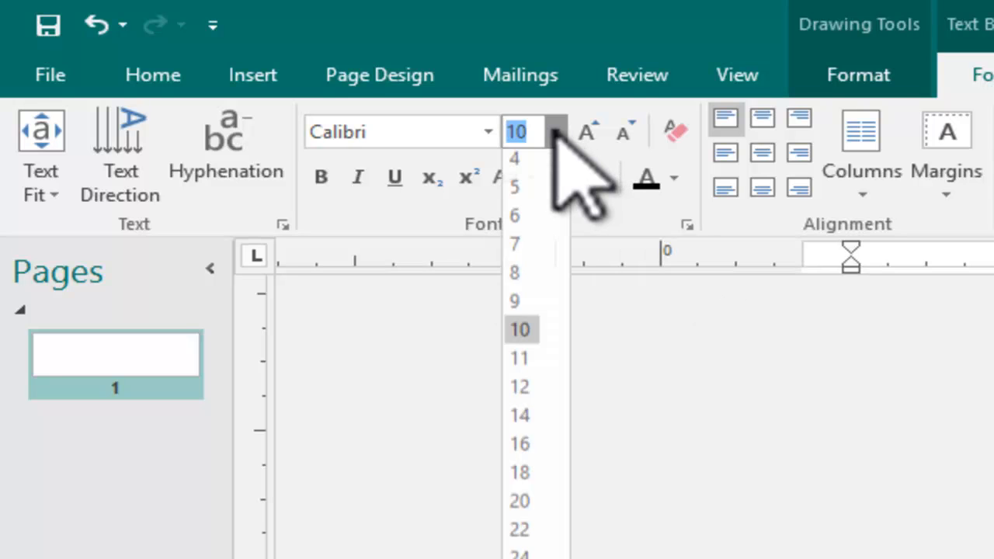
{"action": "left_click", "coordinate": [515, 225]}
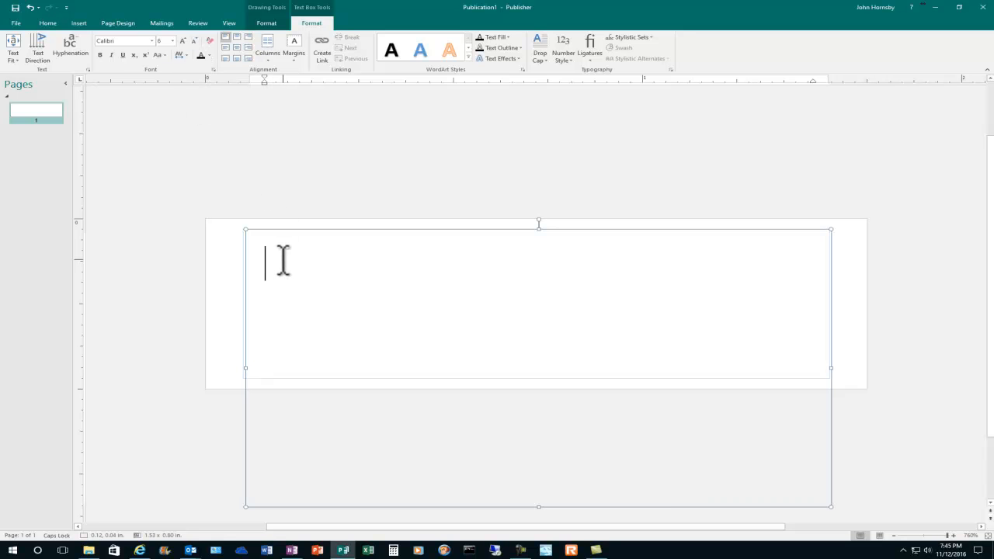
- Enter the sender's full name, street address, and city, country and ZIP code on three separate lines in the text box
{"action": "type", "text": "JOES"}
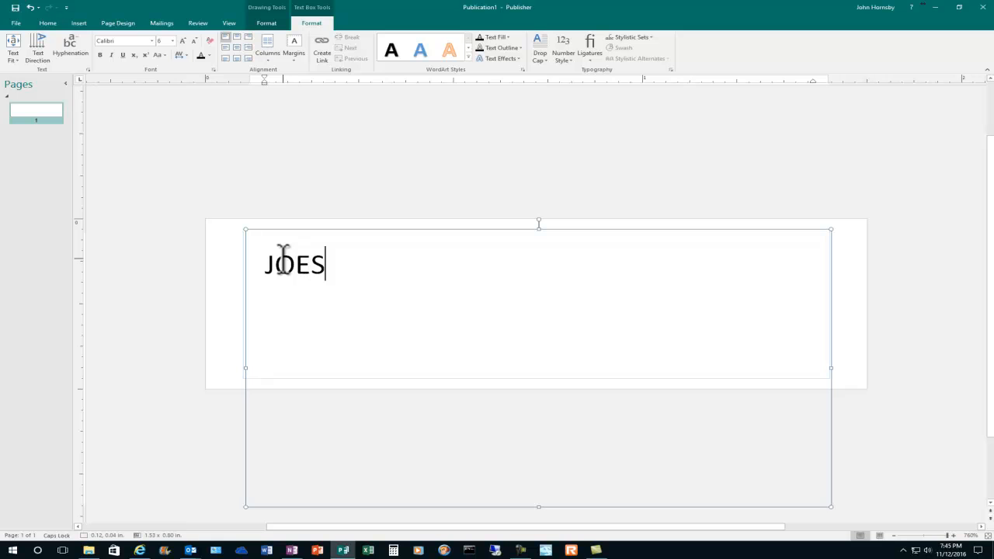
{"action": "key", "text": "BackSpace"}
{"action": "type", "text": "SMITH"}
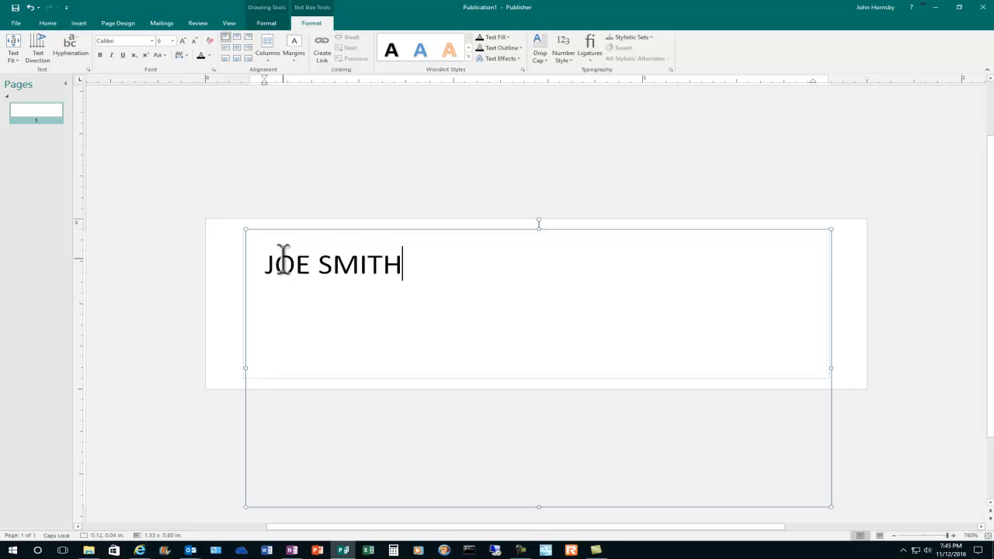
{"action": "key", "text": "Return"}
{"action": "type", "text": "123"}
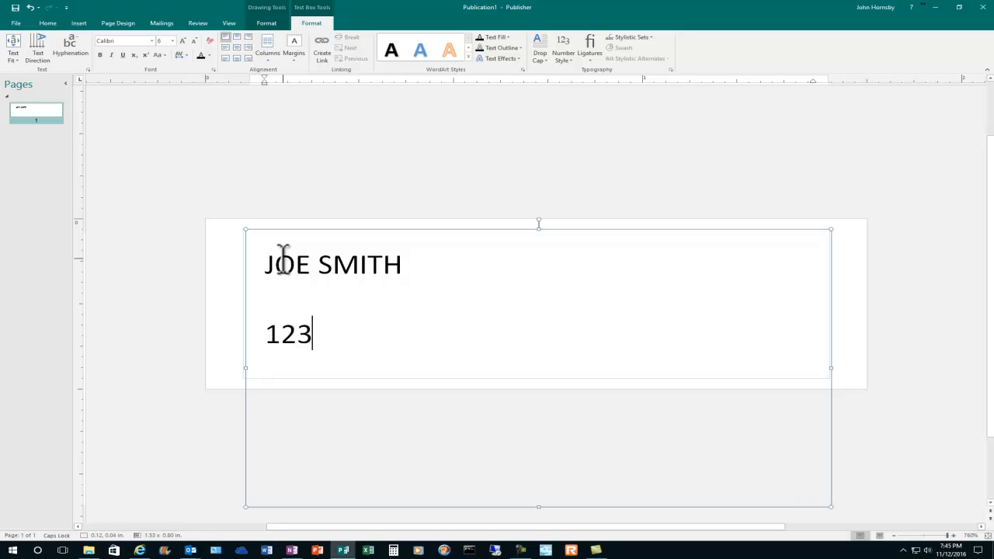
{"action": "type", "text": " MAI"}
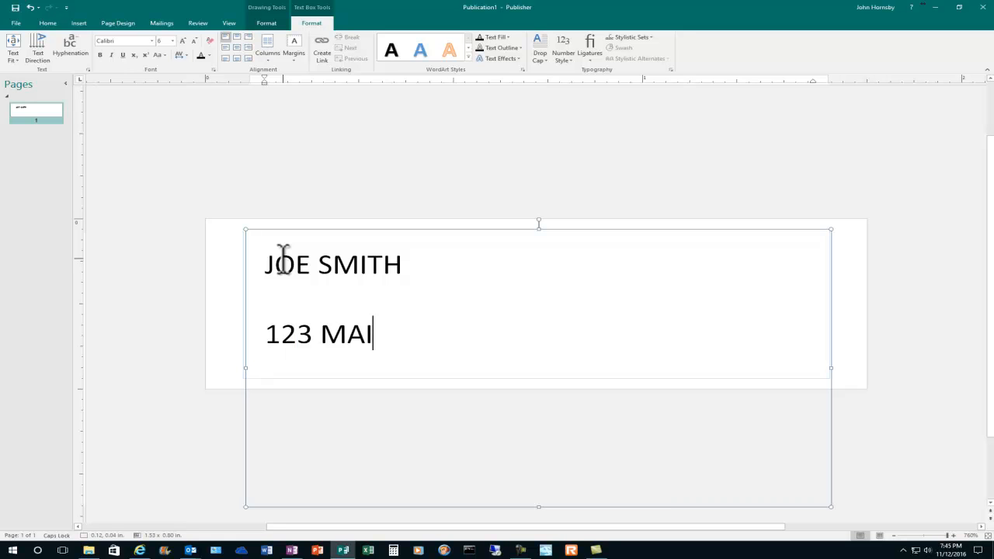
{"action": "type", "text": "N STREET"}
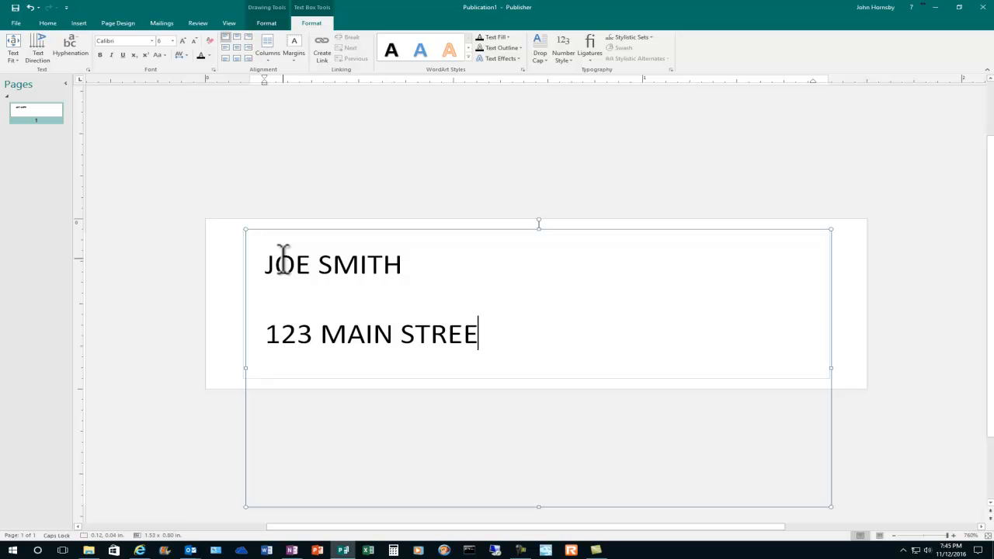
{"action": "key", "text": "Return"}
{"action": "key", "text": "Return"}
{"action": "type", "text": "AN"}
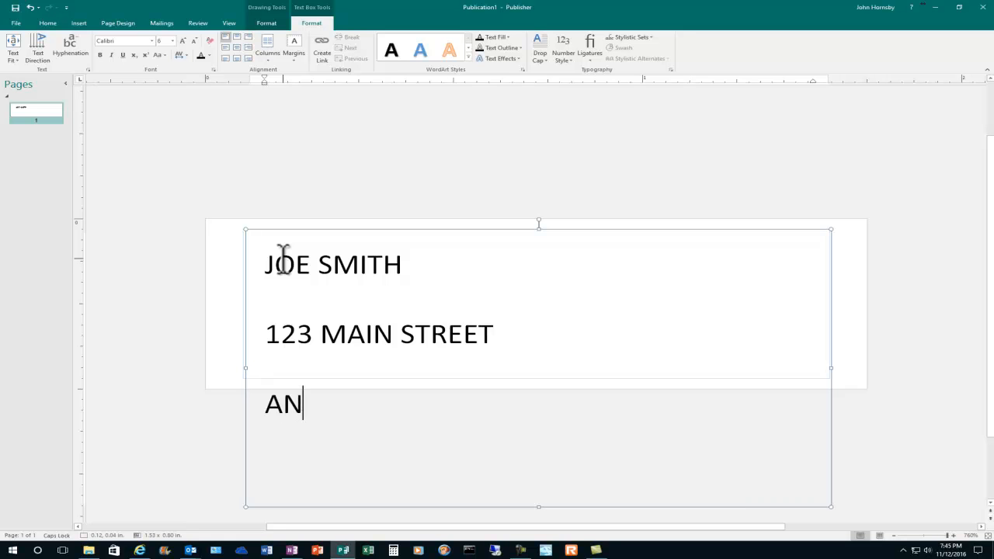
{"action": "type", "text": "Y CITY"}
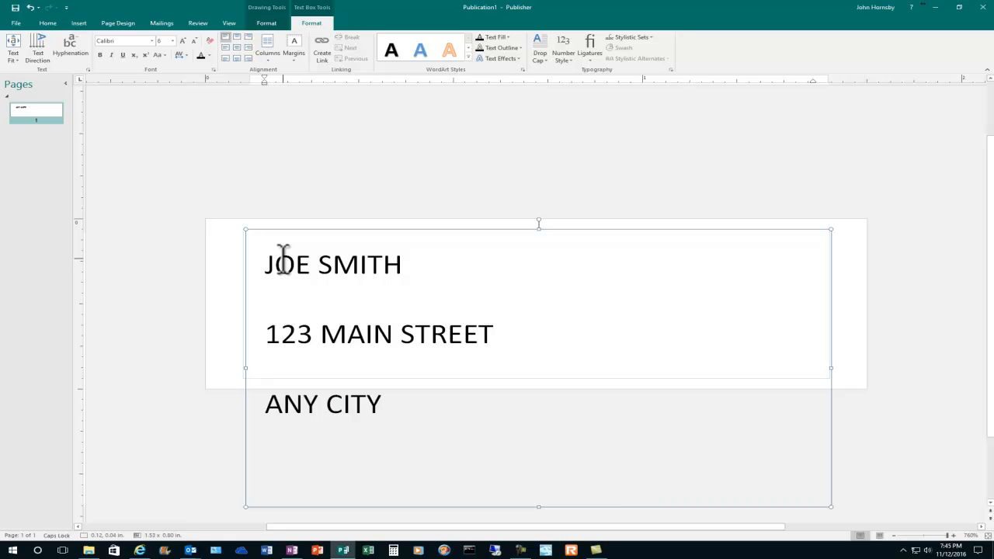
{"action": "type", "text": ", USA 12345"}
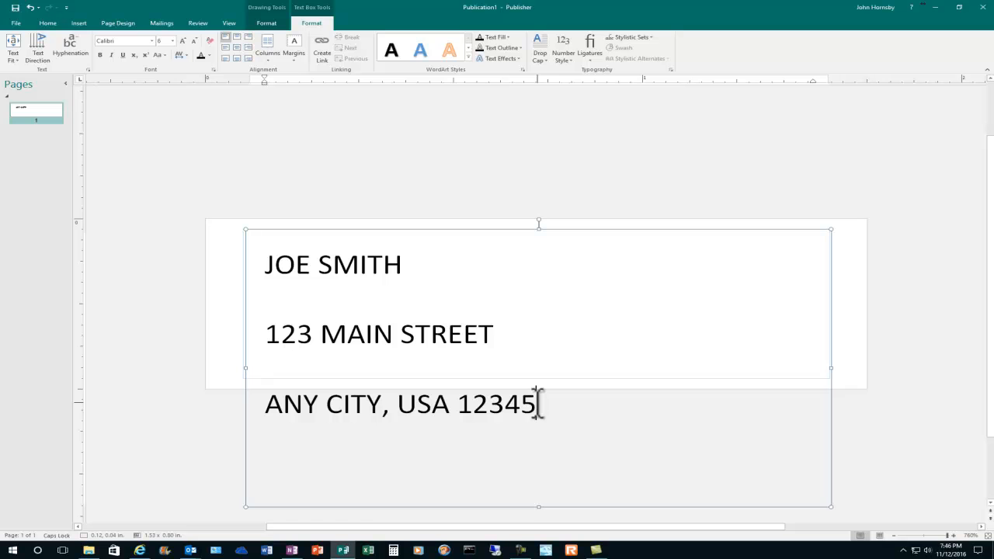
- Set the between-lines paragraph spacing of all three address lines to 0.69sp
{"action": "left_click_drag", "start_coordinate": [536, 403], "coordinate": [262, 264]}
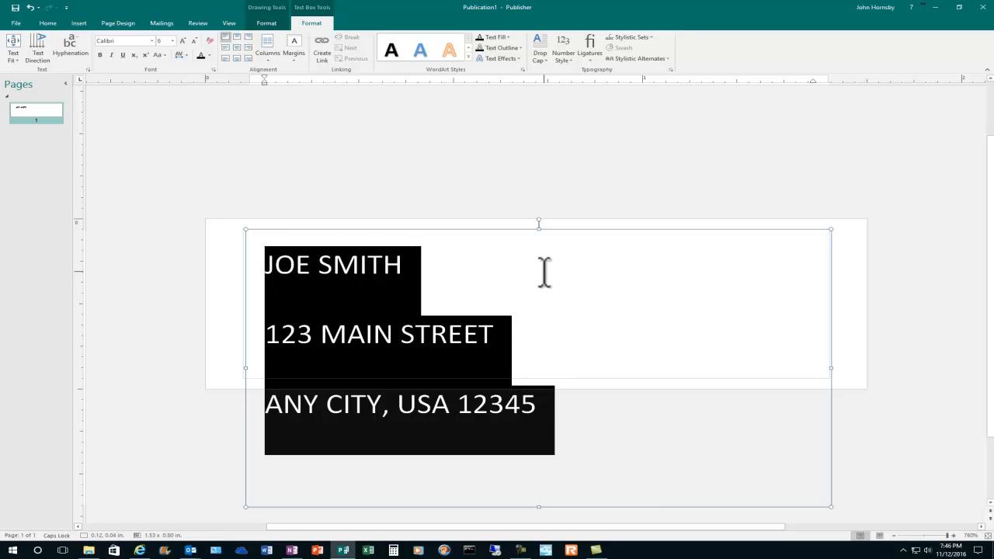
{"action": "right_click", "coordinate": [382, 264]}
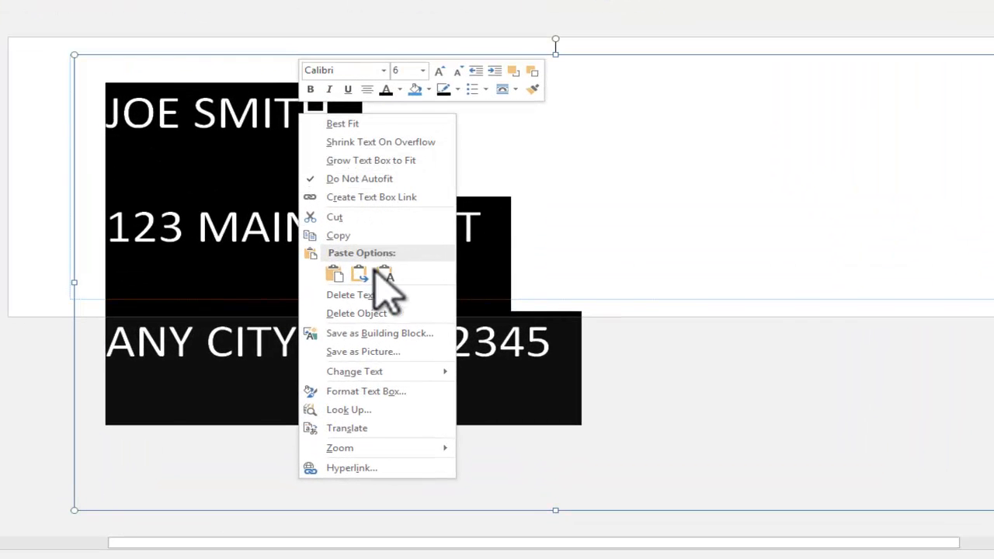
{"action": "mouse_move", "coordinate": [342, 372]}
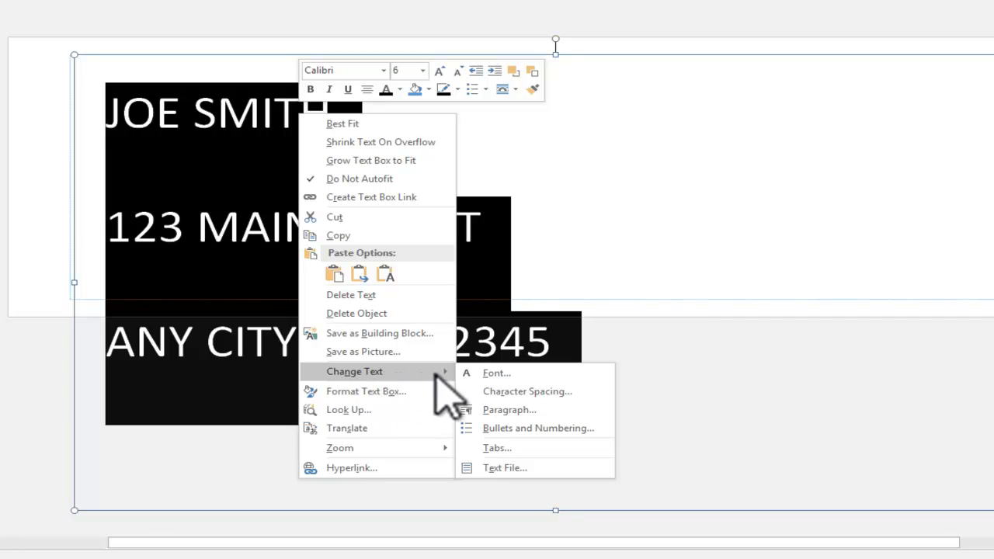
{"action": "left_click", "coordinate": [525, 413]}
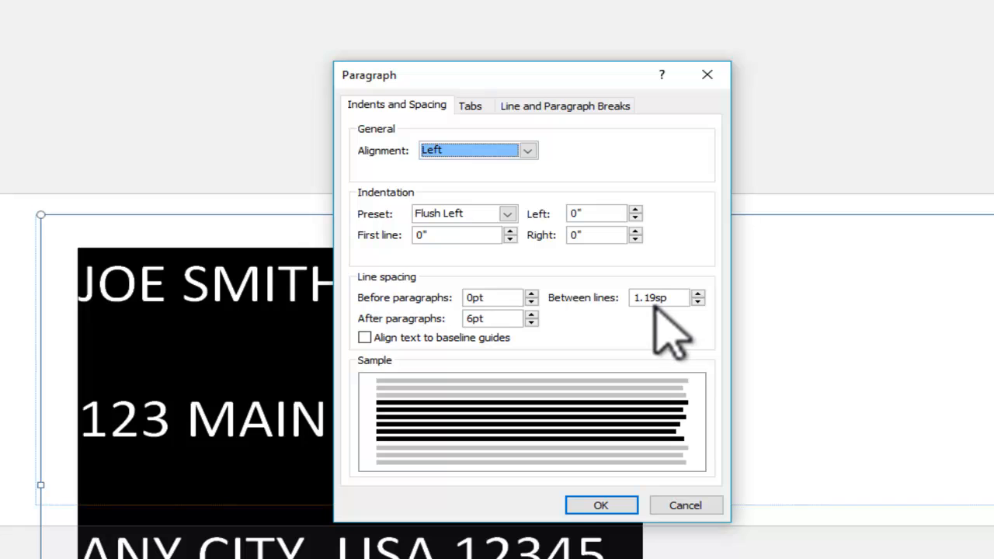
{"action": "left_click", "coordinate": [698, 302]}
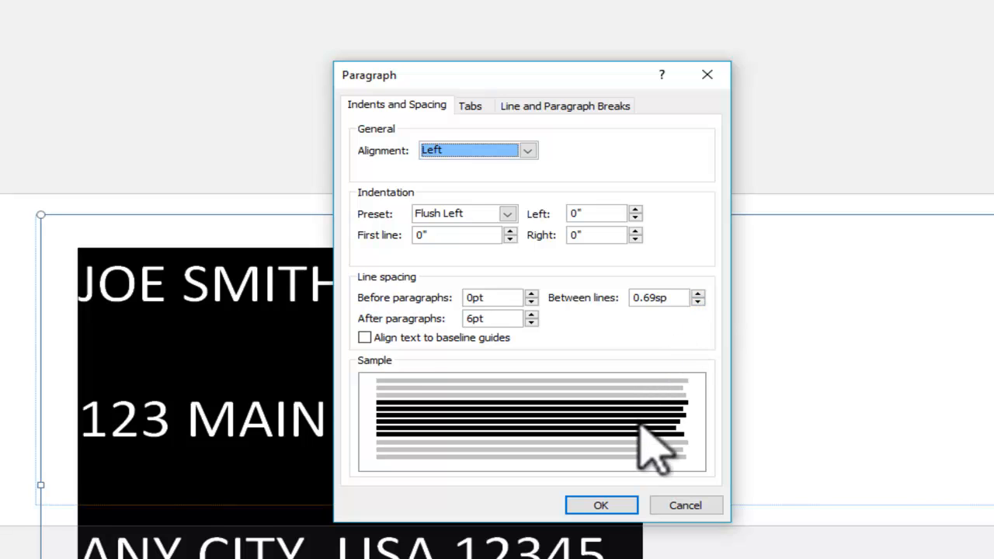
{"action": "left_click", "coordinate": [609, 505]}
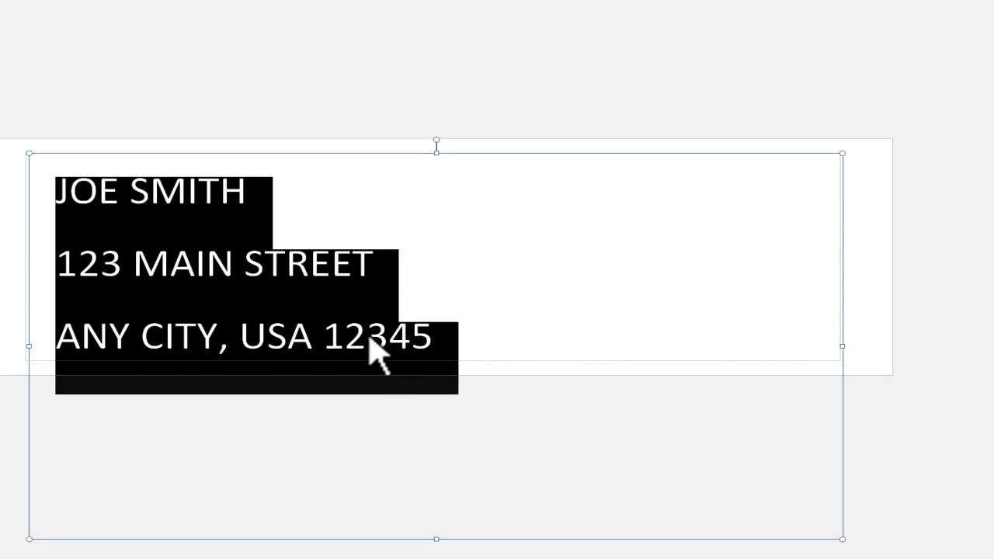
- Reduce the between-lines paragraph spacing of the three selected address lines to 0.44sp
{"action": "right_click", "coordinate": [237, 206]}
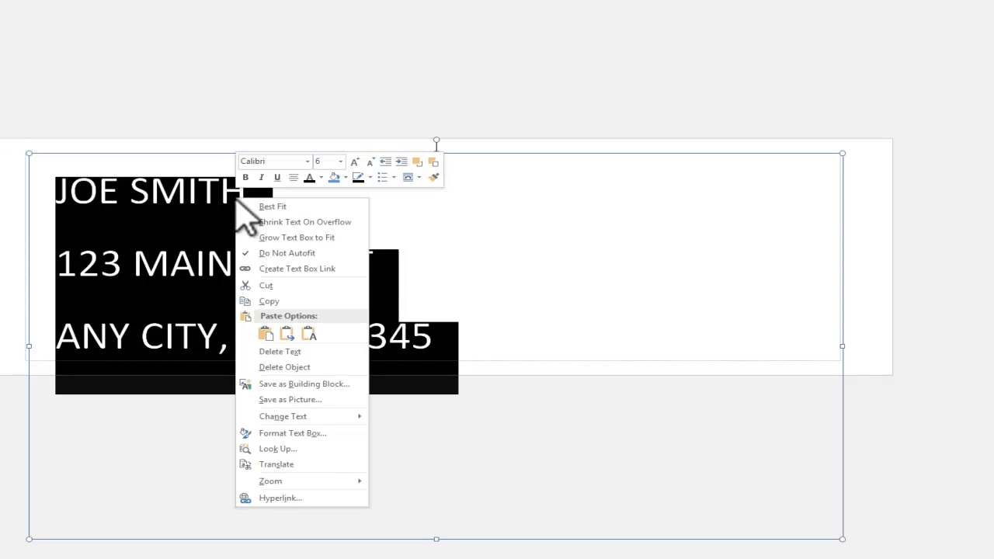
{"action": "mouse_move", "coordinate": [311, 420]}
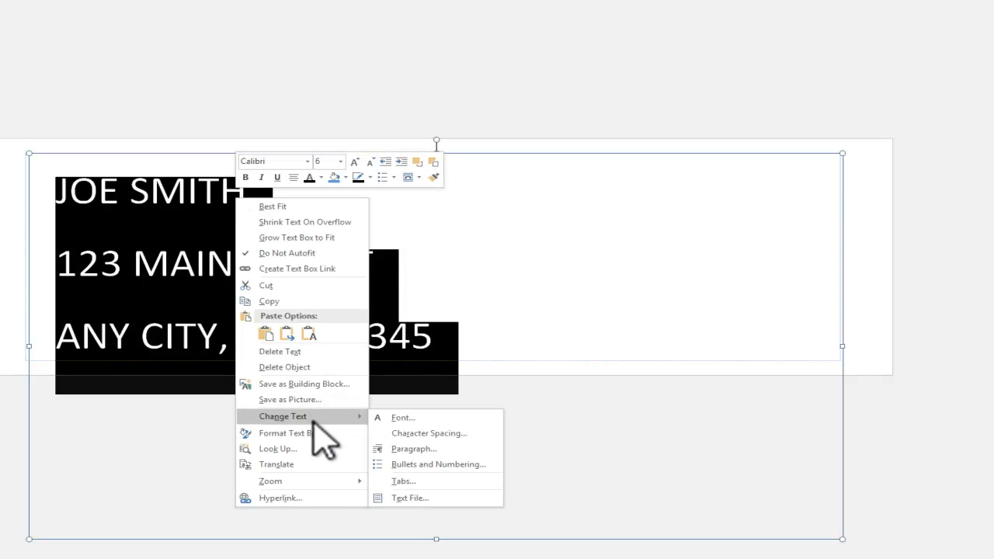
{"action": "left_click", "coordinate": [419, 449]}
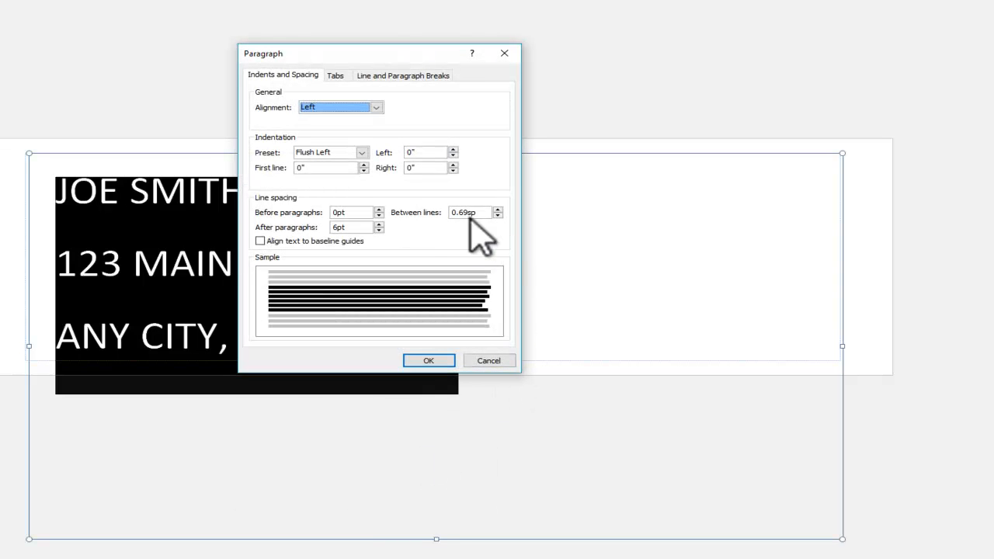
{"action": "left_click", "coordinate": [497, 215]}
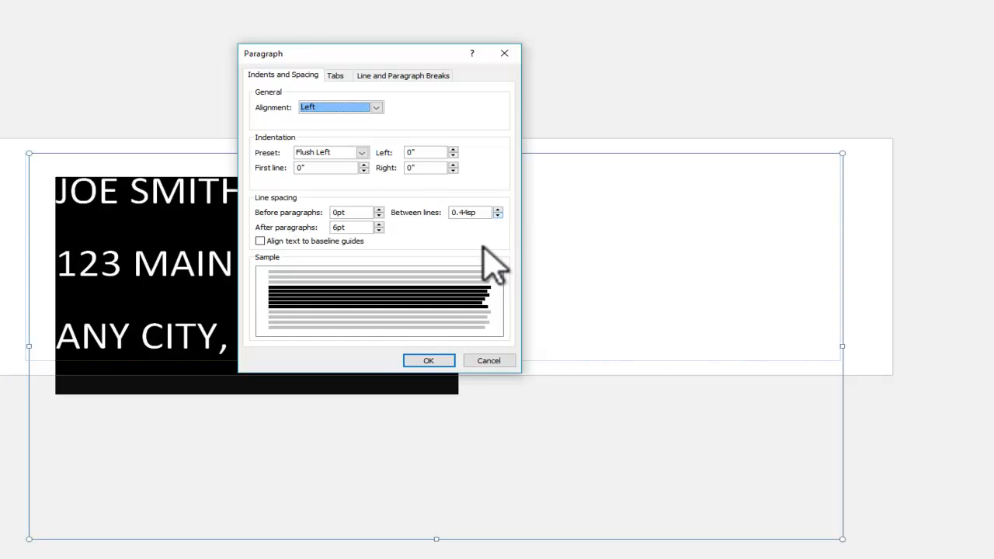
{"action": "left_click", "coordinate": [429, 362]}
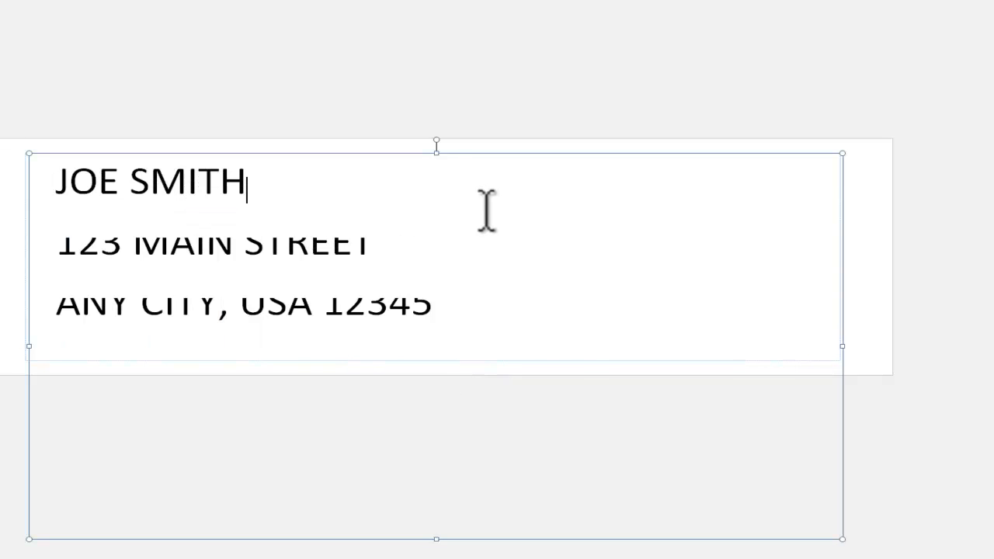
- Move the address text box up slightly so its upper edge sits just above the label's margin guide
{"action": "left_click", "coordinate": [381, 244]}
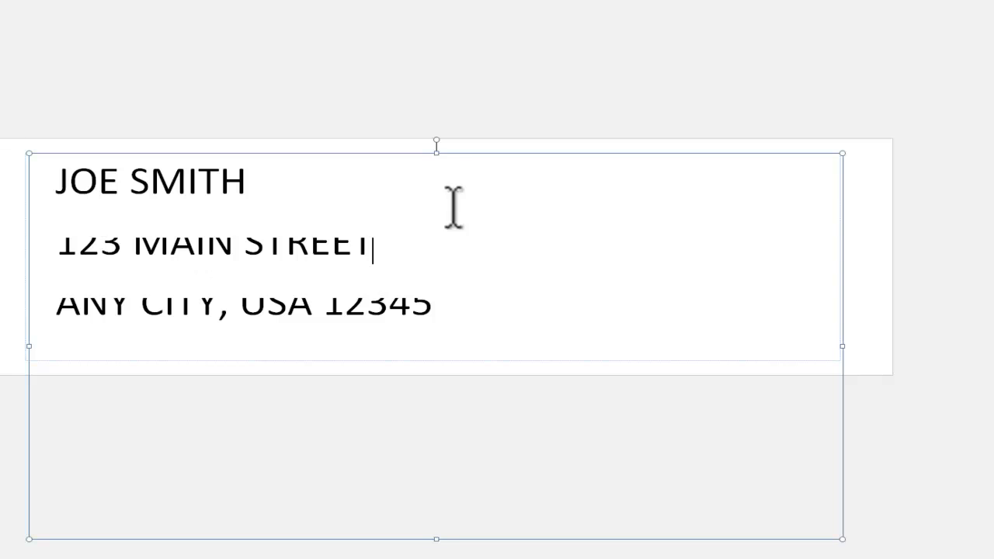
{"action": "left_click_drag", "start_coordinate": [466, 160], "coordinate": [466, 154]}
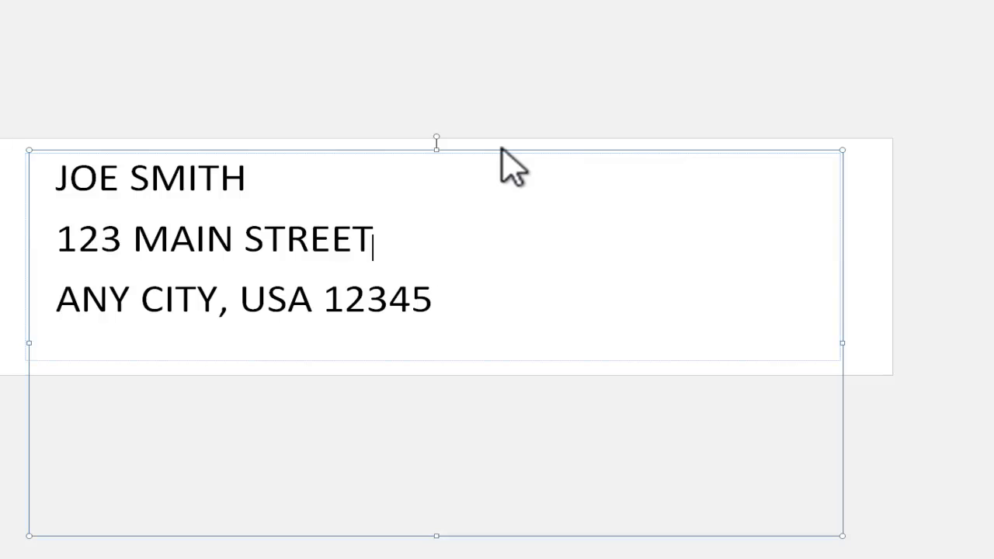
{"action": "left_click", "coordinate": [507, 237]}
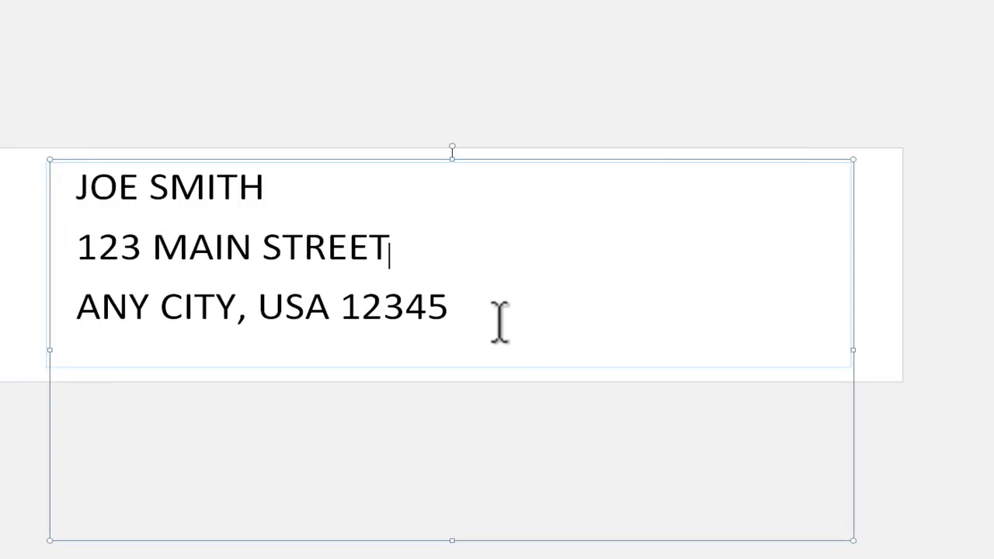
- Increase the font size of all three address lines to 9 and deselect the text box
{"action": "left_click_drag", "start_coordinate": [638, 392], "coordinate": [305, 295]}
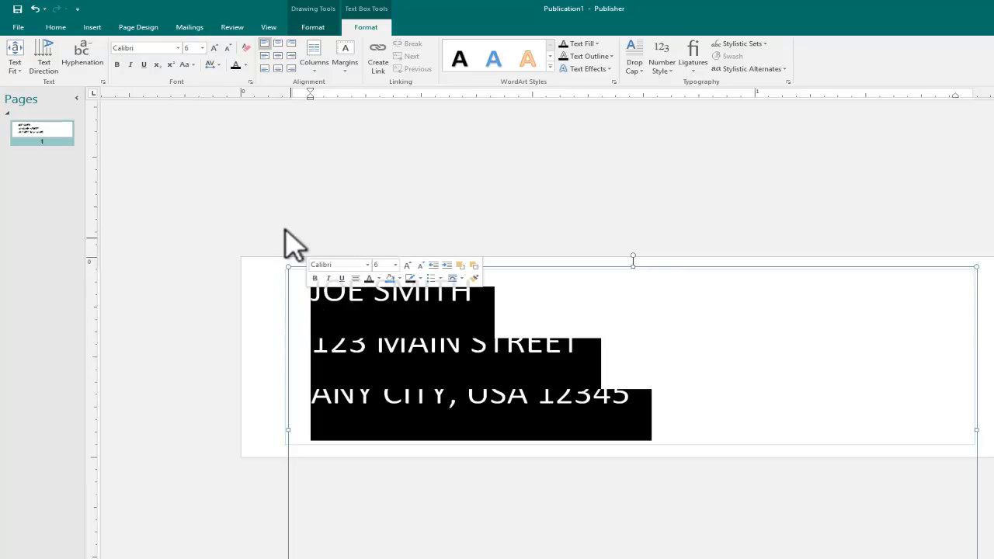
{"action": "left_click", "coordinate": [215, 48]}
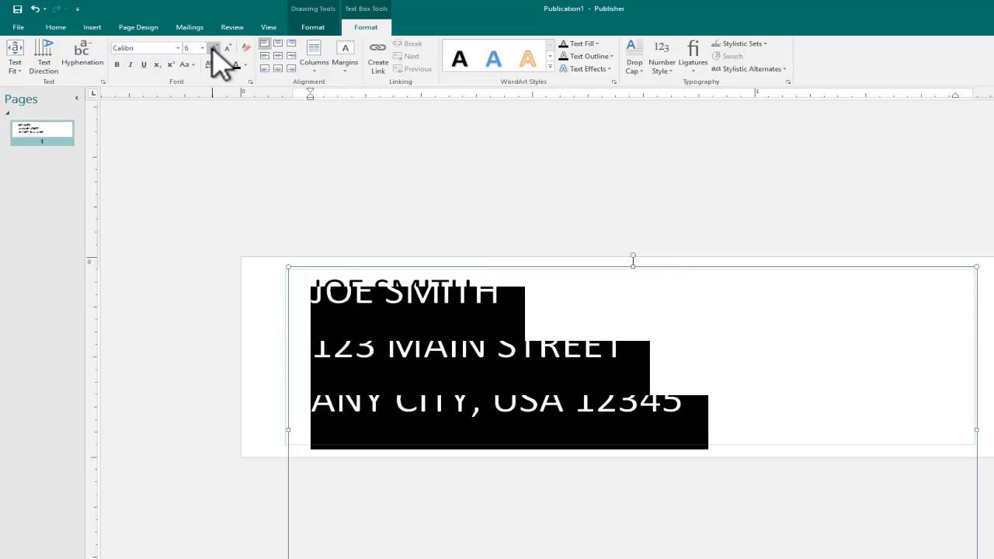
{"action": "left_click", "coordinate": [215, 48]}
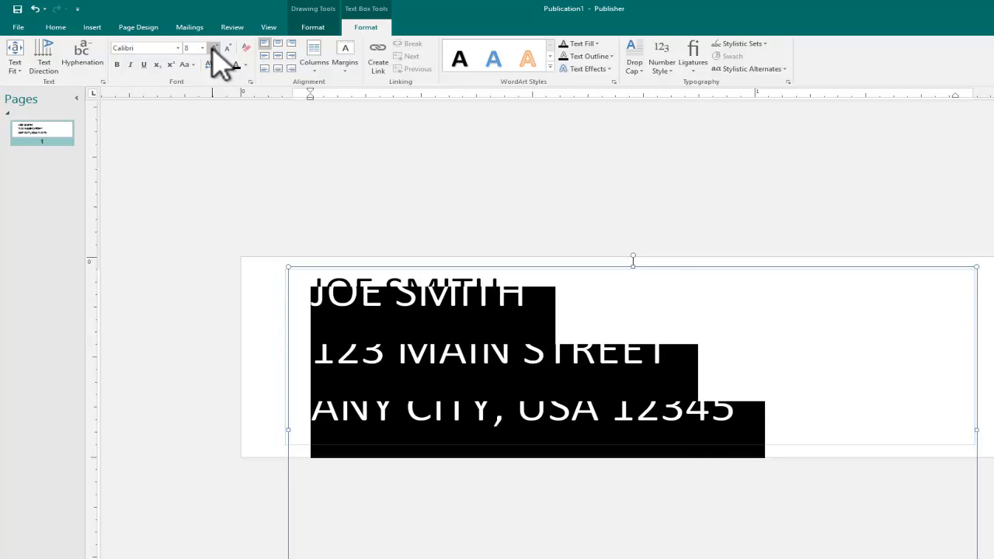
{"action": "left_click", "coordinate": [215, 49]}
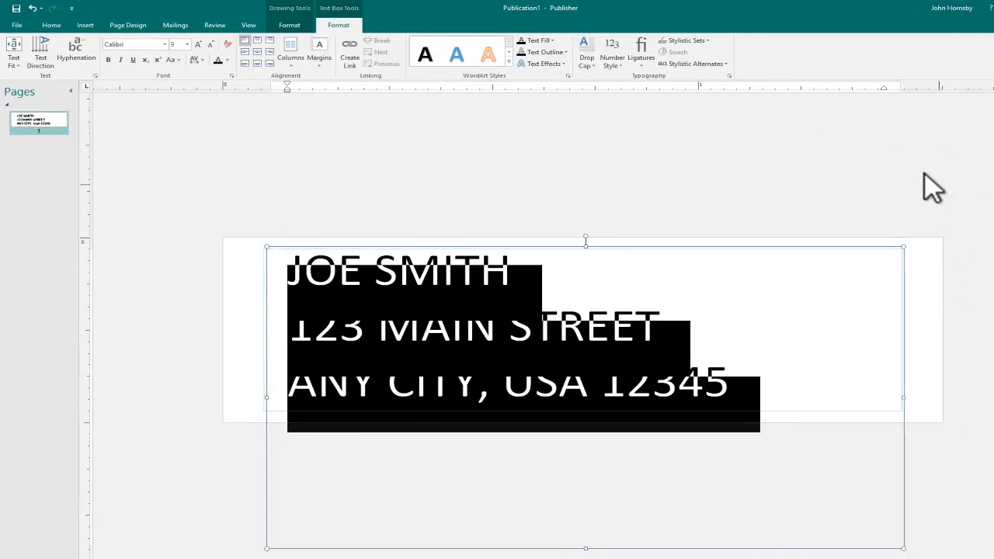
{"action": "left_click", "coordinate": [930, 193]}
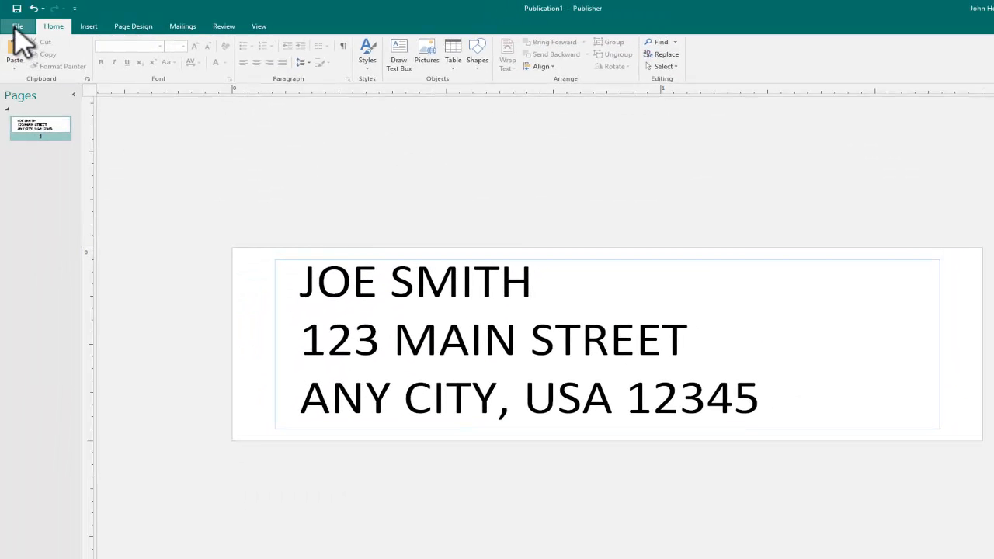
- Save the publication as a Publisher file named ME-RETURN-LABEL in the Documents folder on this PC
{"action": "left_click", "coordinate": [16, 29]}
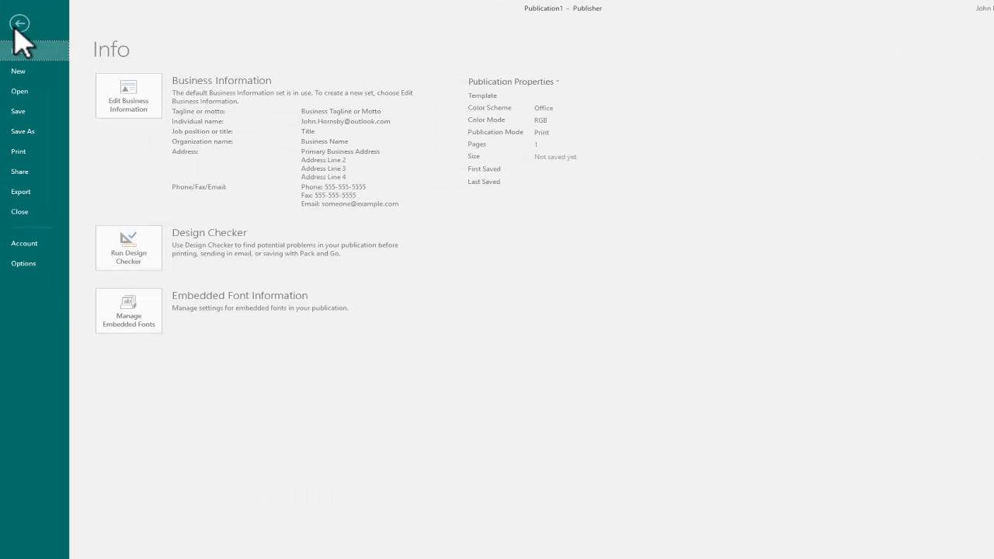
{"action": "left_click", "coordinate": [32, 128]}
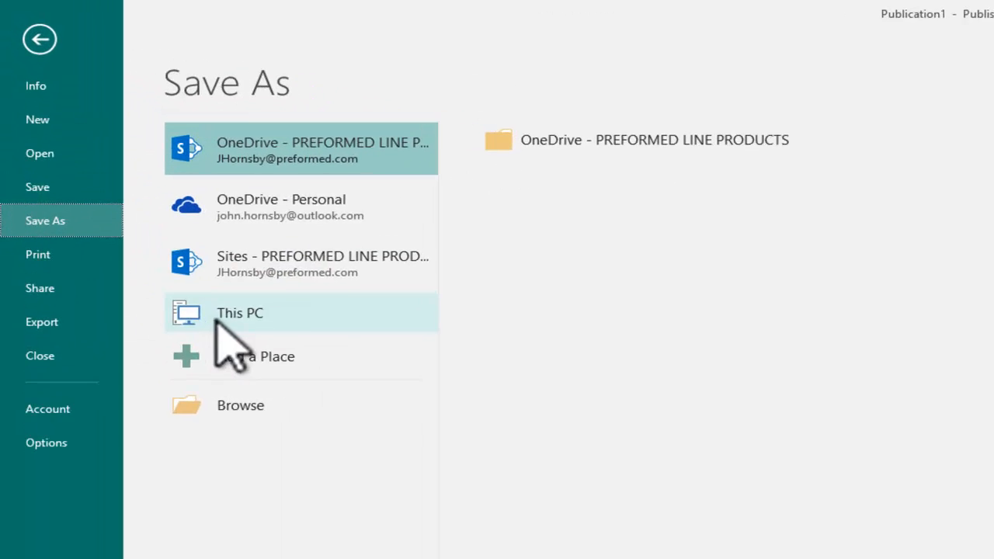
{"action": "left_click", "coordinate": [272, 326]}
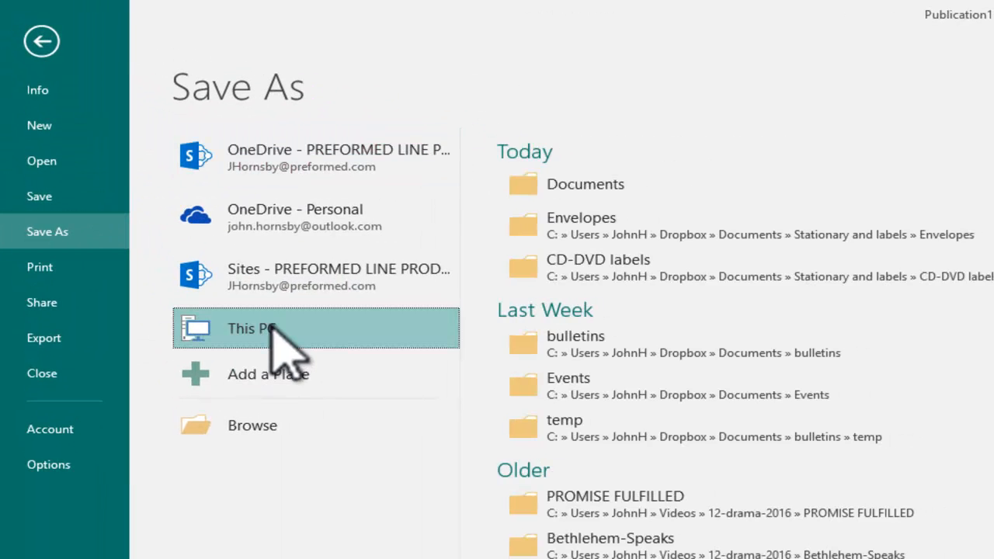
{"action": "left_click", "coordinate": [604, 192]}
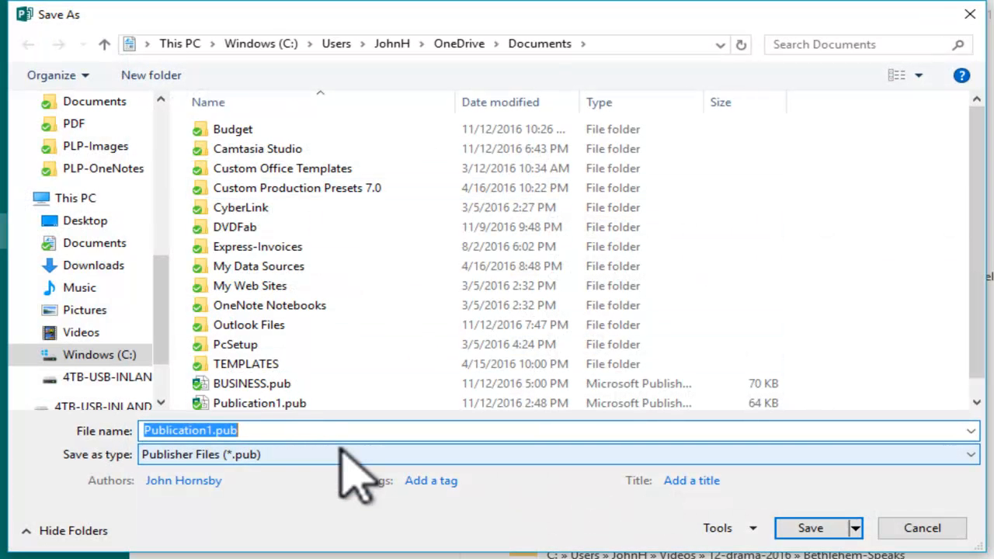
{"action": "type", "text": "ME-RETURN-LABEL"}
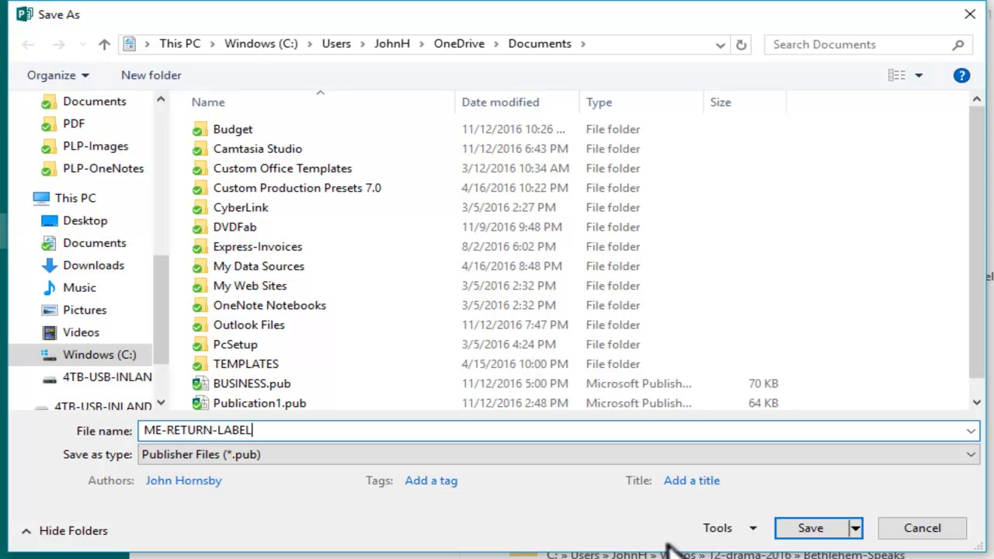
{"action": "left_click", "coordinate": [816, 532]}
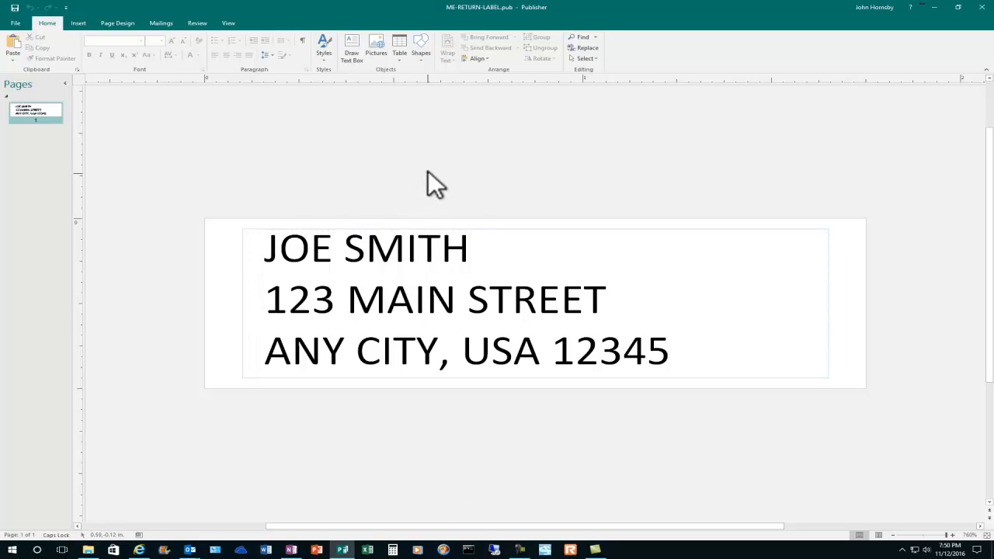
- Print one copy of page 1 of the label publication on the HP OfficeJet Pro 8710
{"action": "left_click", "coordinate": [15, 23]}
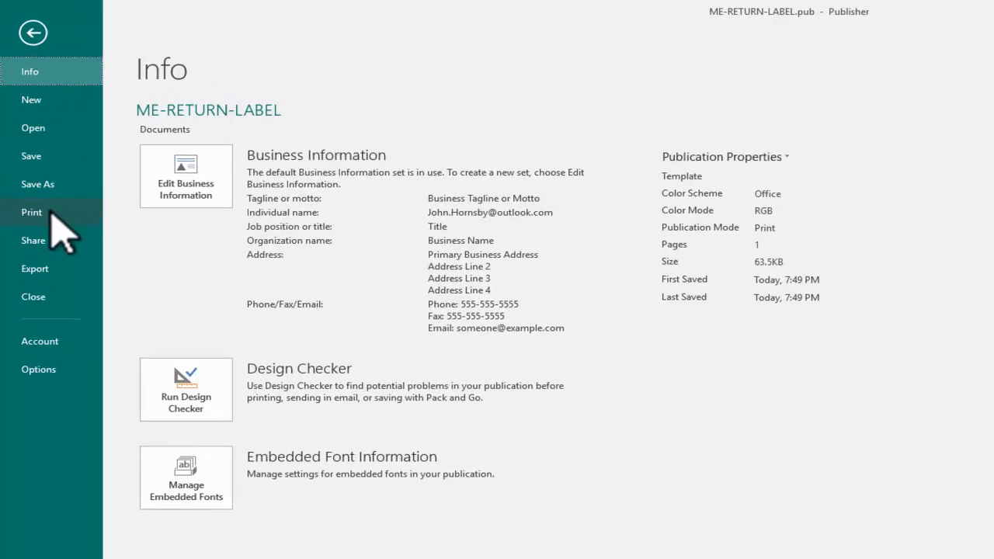
{"action": "left_click", "coordinate": [50, 213]}
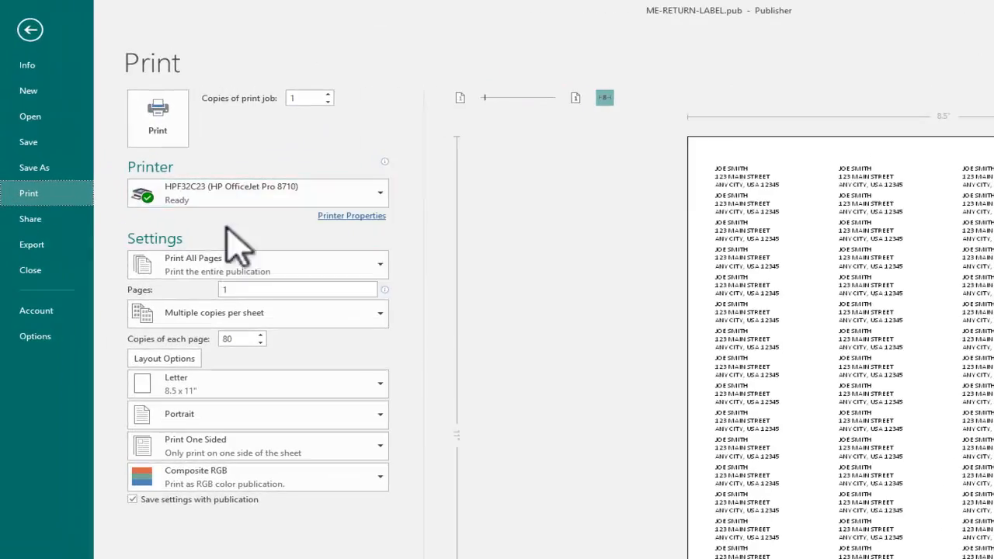
{"action": "left_click", "coordinate": [226, 289]}
{"action": "type", "text": "1"}
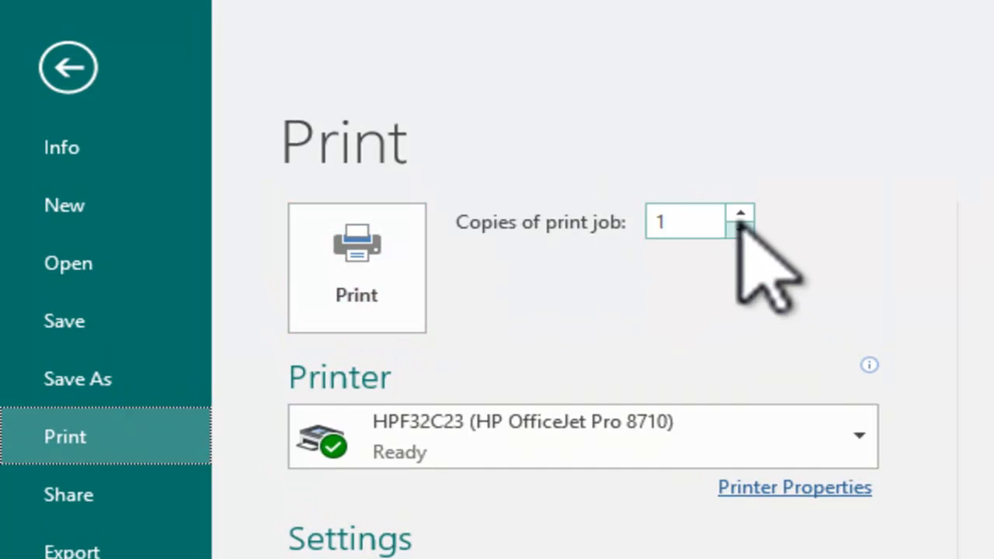
{"action": "left_click", "coordinate": [364, 268]}
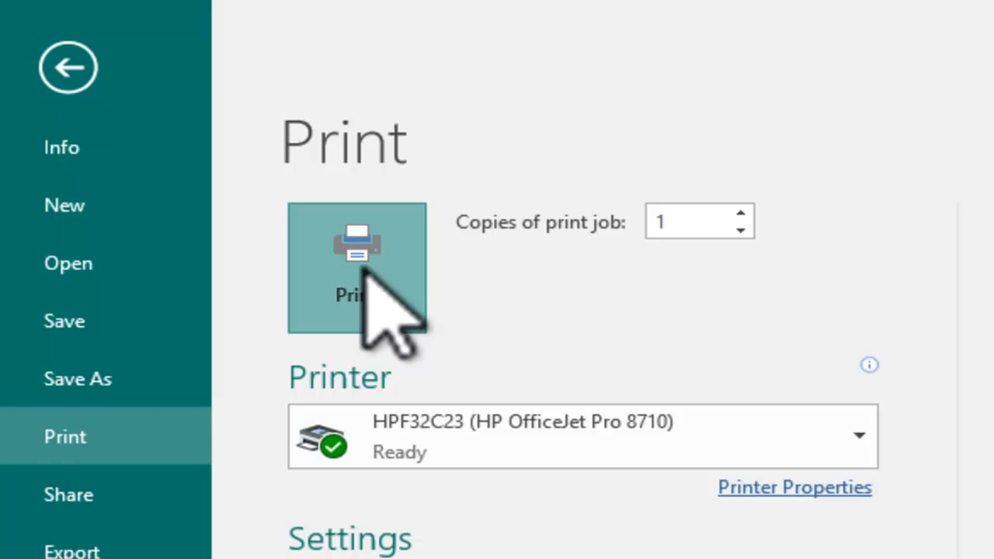